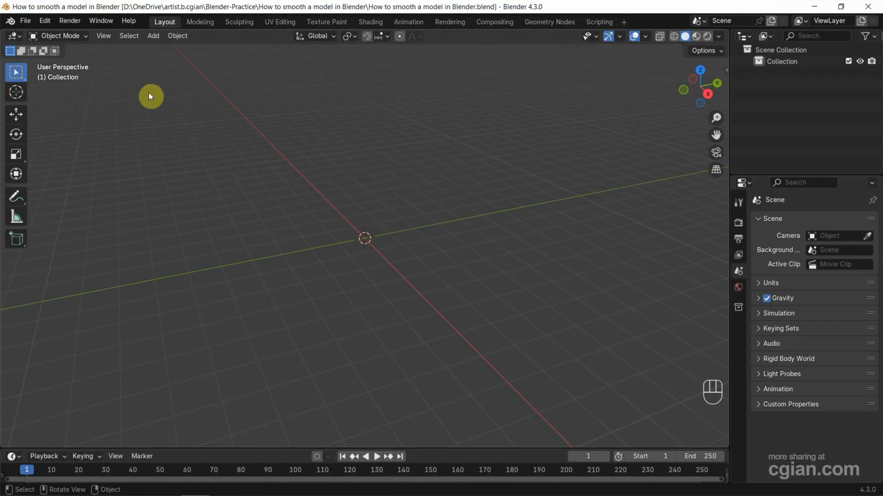
# - Add a Suzanne monkey mesh to the empty scene and frame it in view
pyautogui.click(153, 37)
pyautogui.moveTo(170, 49)
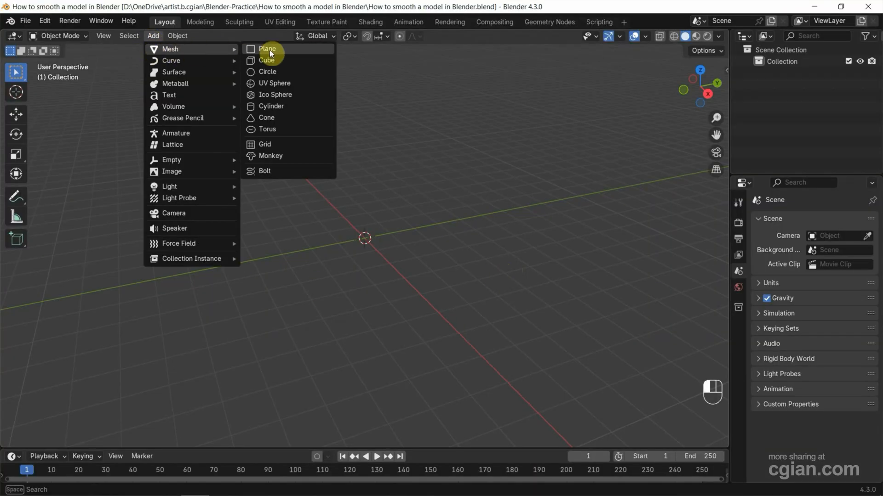
pyautogui.click(284, 158)
pyautogui.scroll(3, 302, 223)
pyautogui.moveTo(278, 227)
pyautogui.mouseDown(button='middle')
pyautogui.moveTo(244, 230)
pyautogui.moveTo(356, 257)
pyautogui.mouseUp(button='middle')
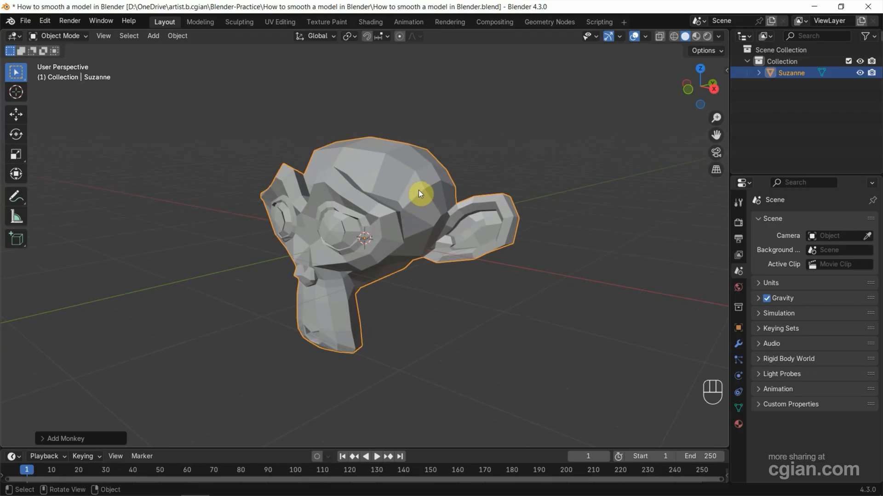
# - Apply Shade Smooth to Suzanne from the object context menu
pyautogui.rightClick(401, 174)
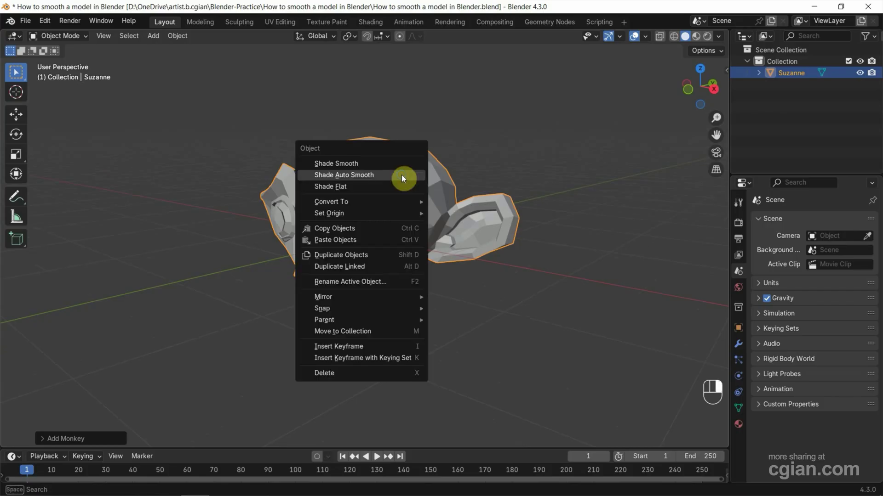
pyautogui.click(380, 165)
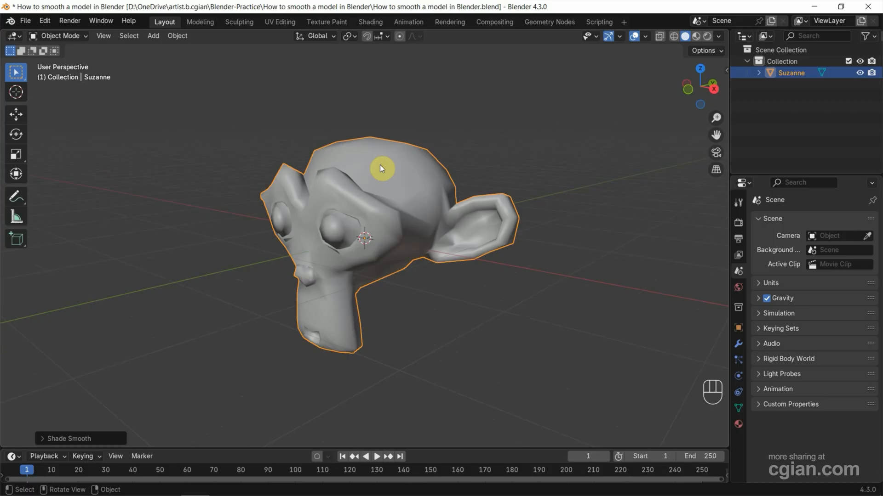
pyautogui.rightClick(380, 165)
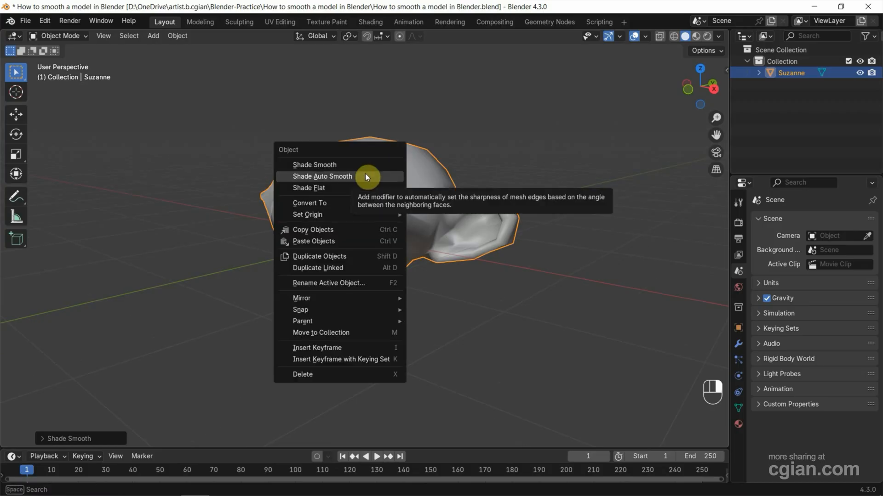
# - Switch Suzanne to Shade Auto Smooth and settle the smoothing angle at 80°
pyautogui.click(365, 173)
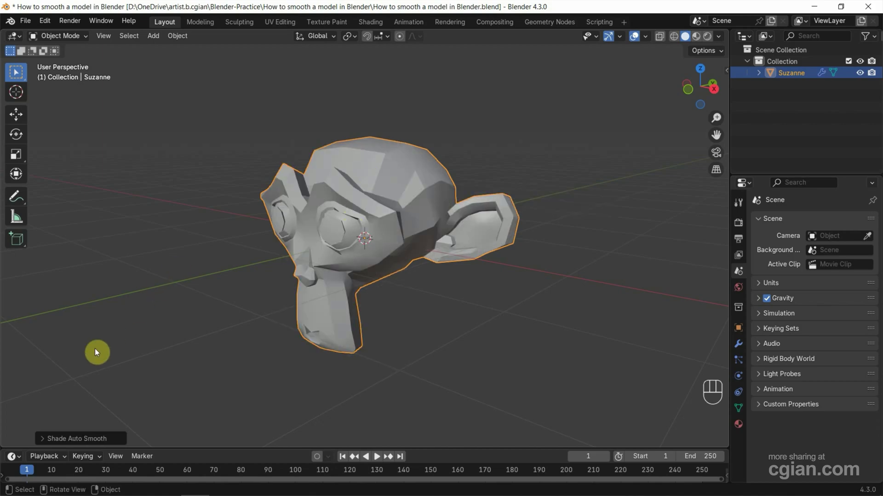
pyautogui.click(79, 437)
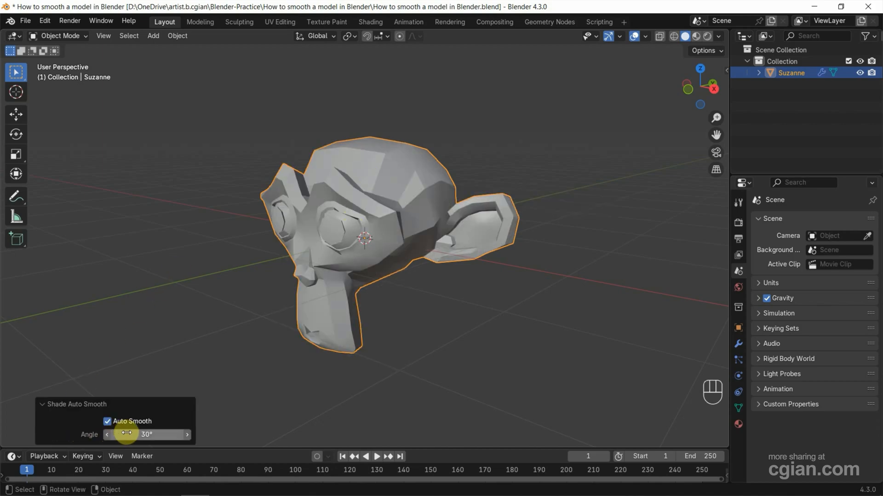
pyautogui.moveTo(124, 435); pyautogui.dragTo(207, 434)
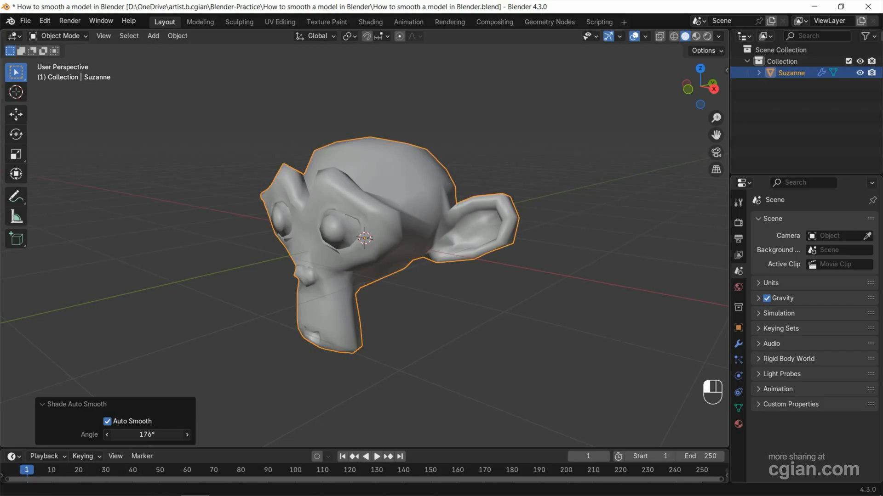
pyautogui.moveTo(207, 435); pyautogui.dragTo(143, 434)
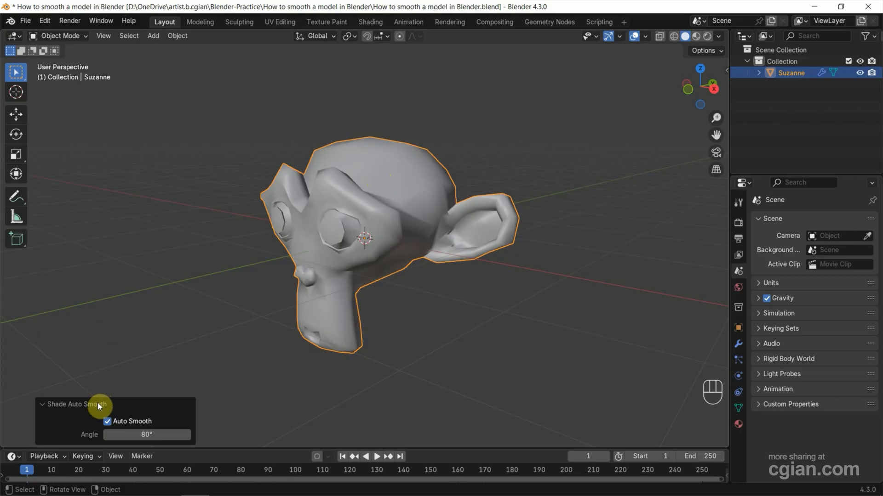
pyautogui.click(739, 343)
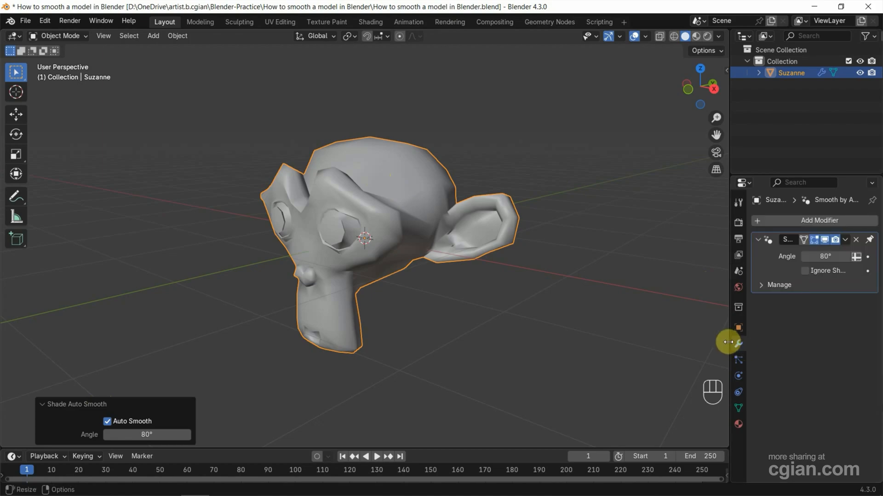
# - Delete the Smooth by Angle modifier from Suzanne in Modifier Properties
pyautogui.moveTo(727, 341); pyautogui.dragTo(663, 337)
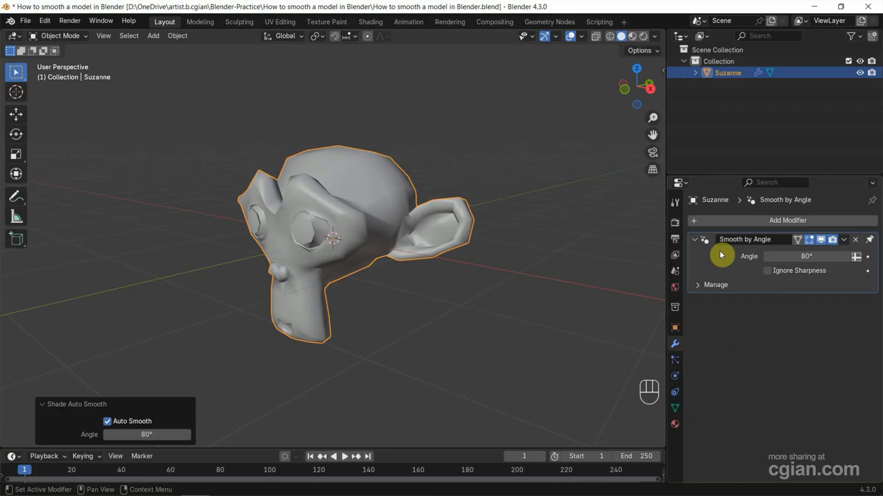
pyautogui.click(853, 239)
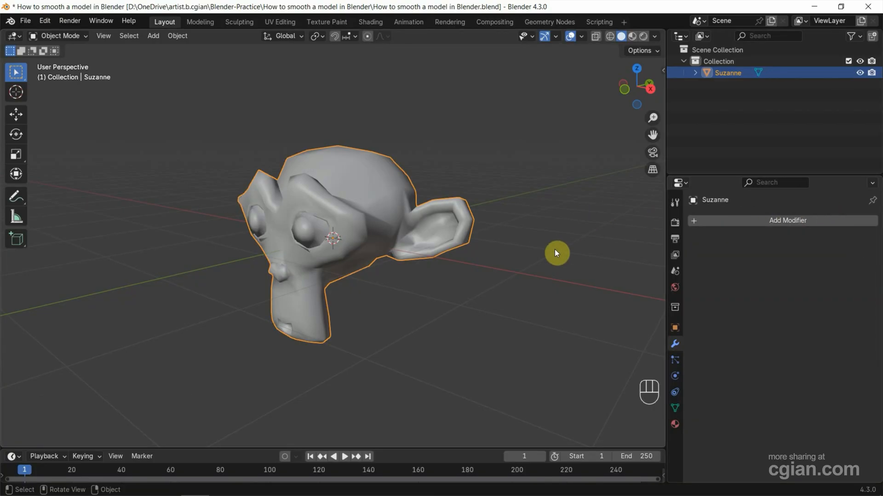
# - Return Suzanne to Shade Flat with faceted edges
pyautogui.rightClick(360, 181)
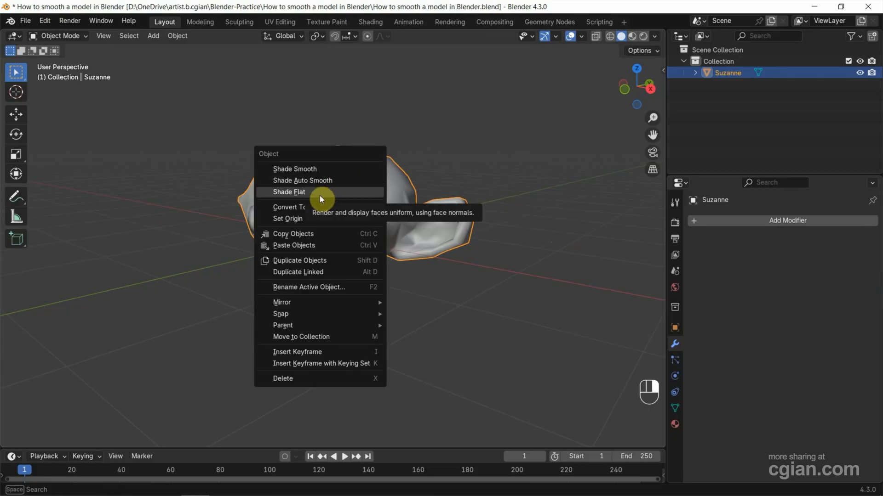
pyautogui.click(320, 195)
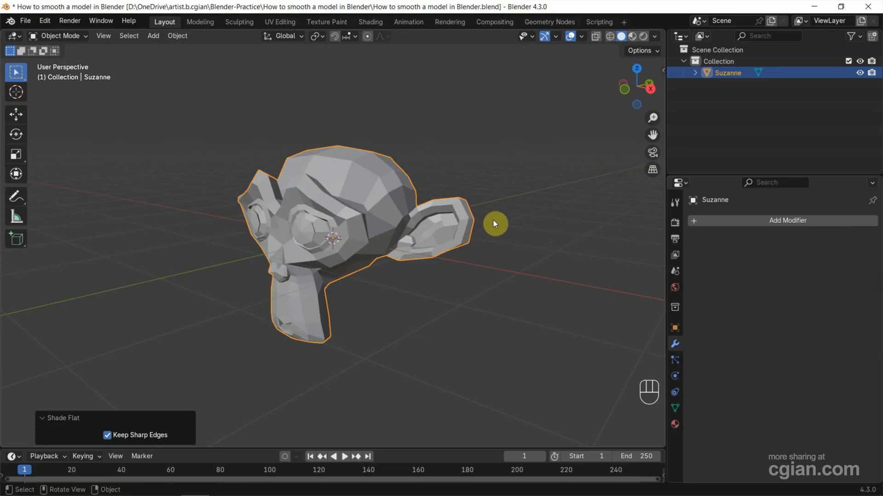
pyautogui.click(728, 220)
pyautogui.moveTo(677, 221)
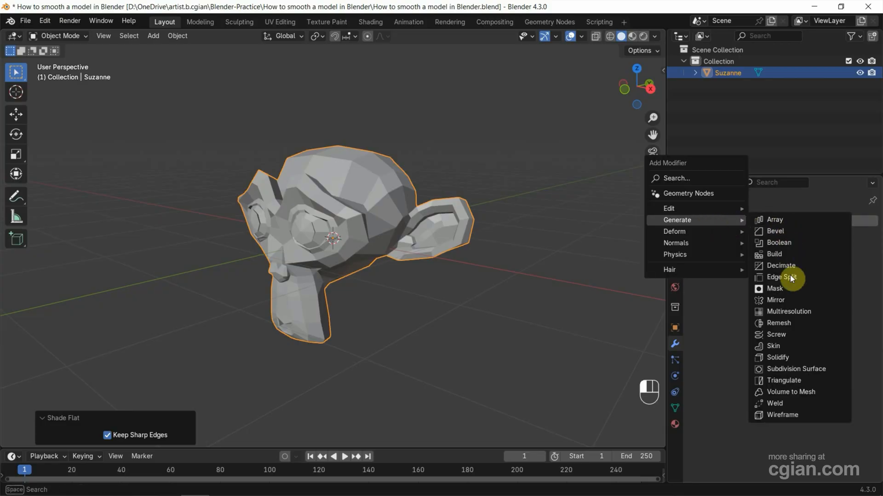
# - Add a Subdivision Surface modifier to Suzanne with viewport level 2
pyautogui.click(793, 368)
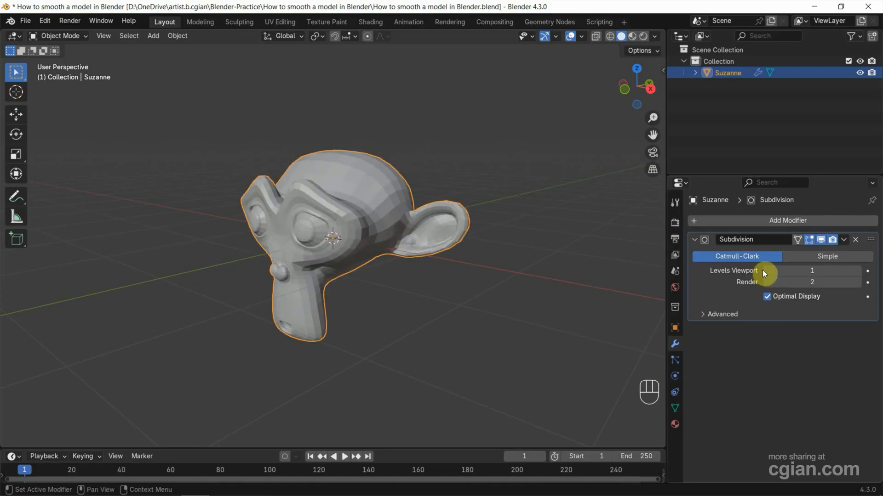
pyautogui.click(858, 271)
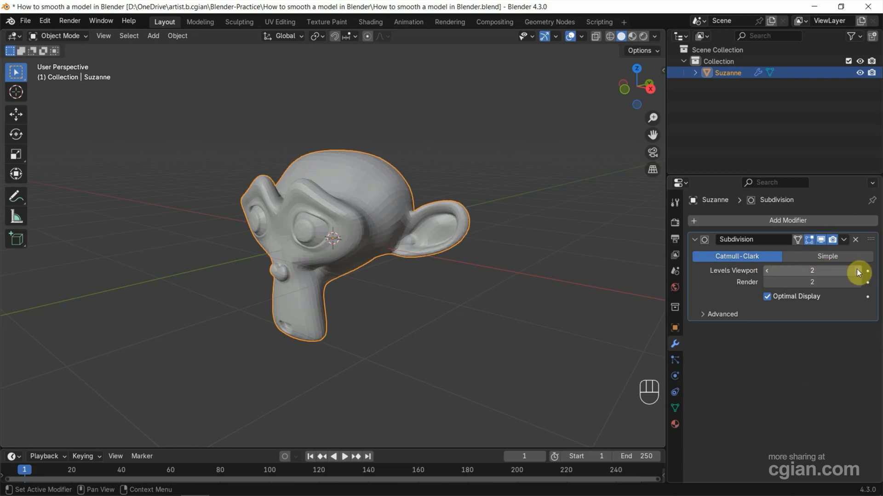